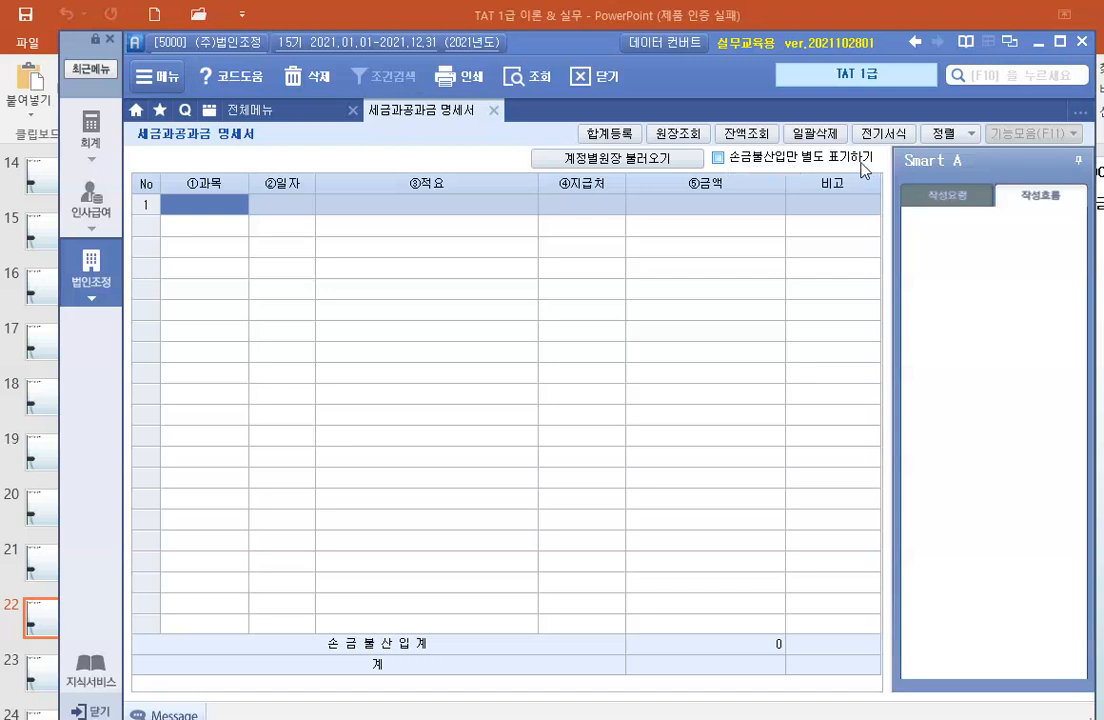
Step: Enable the separate marking of only 손금불산입 items and load the 세금과공과금 ledger entries for accounts 517, 617, 717 and 817
click(718, 157)
click(611, 166)
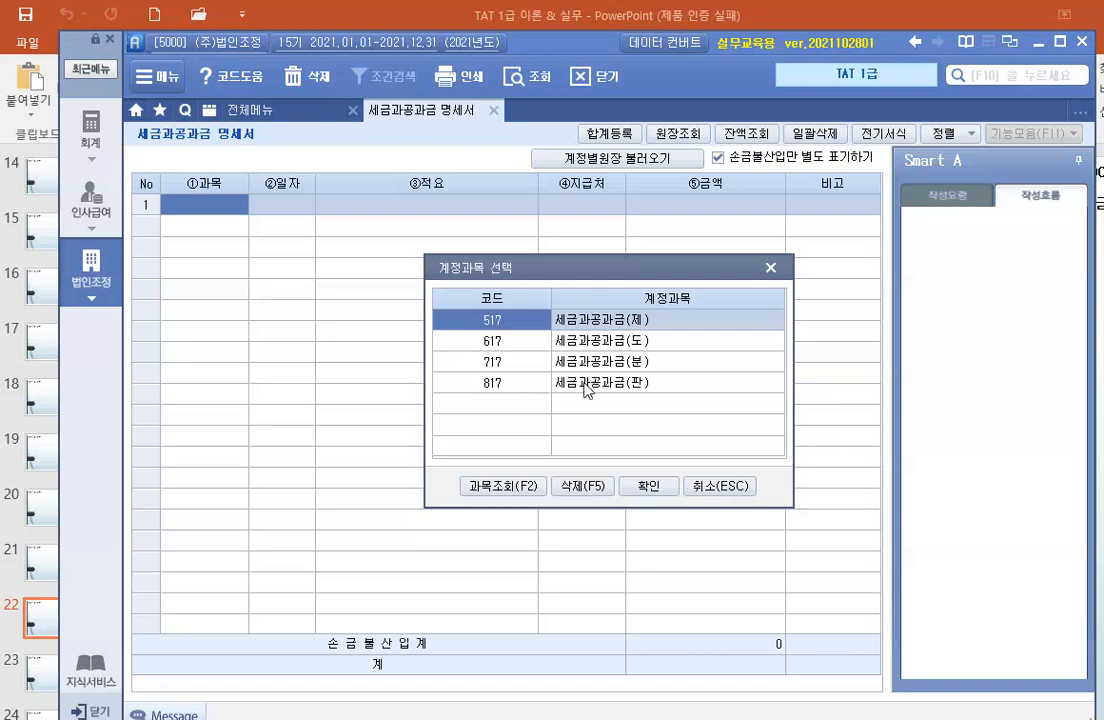
click(648, 487)
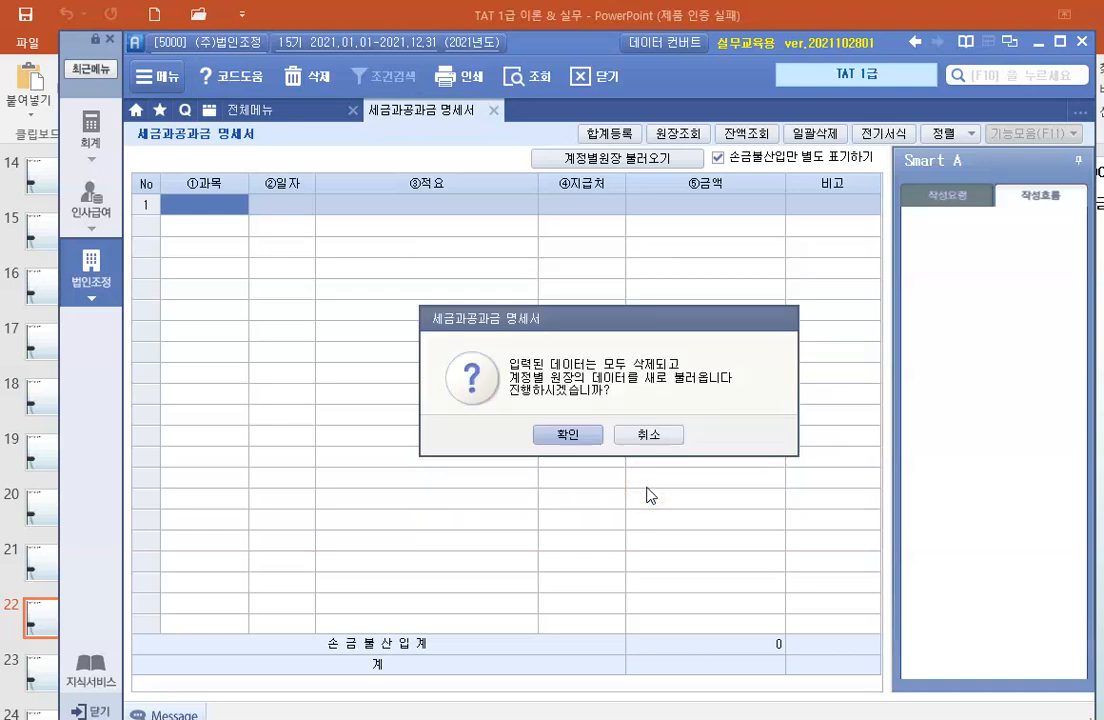
click(578, 438)
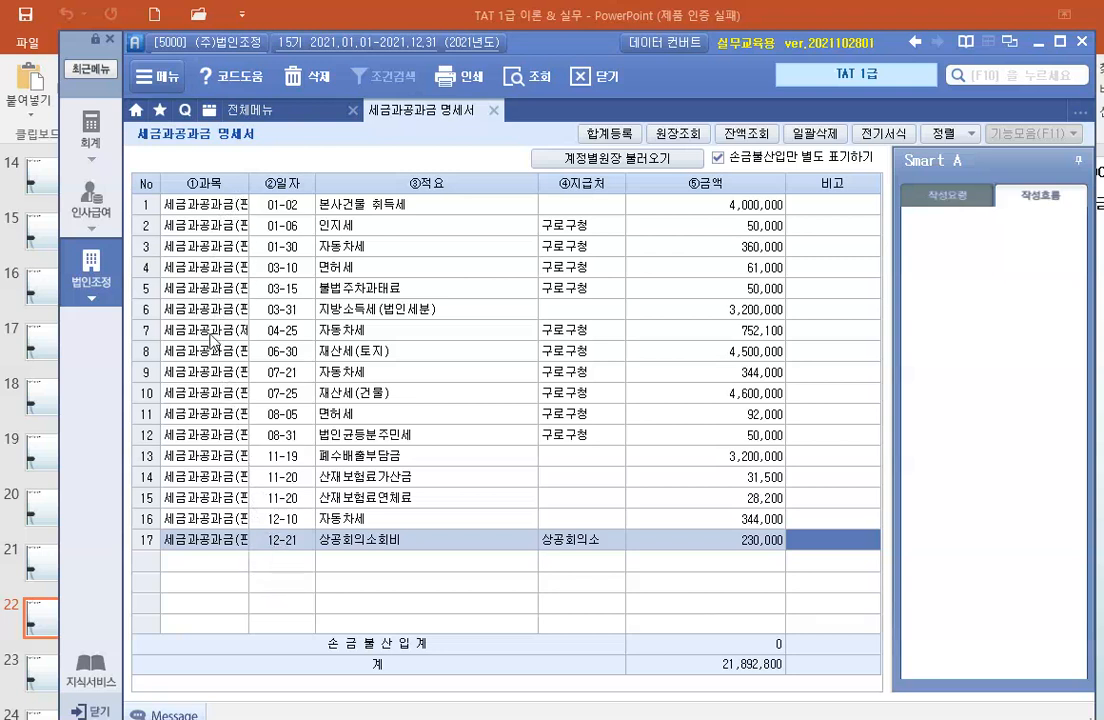
Step: Mark the 01-02 본사건물 취득세 entry as 손금불산입 in the 비고 column
click(172, 200)
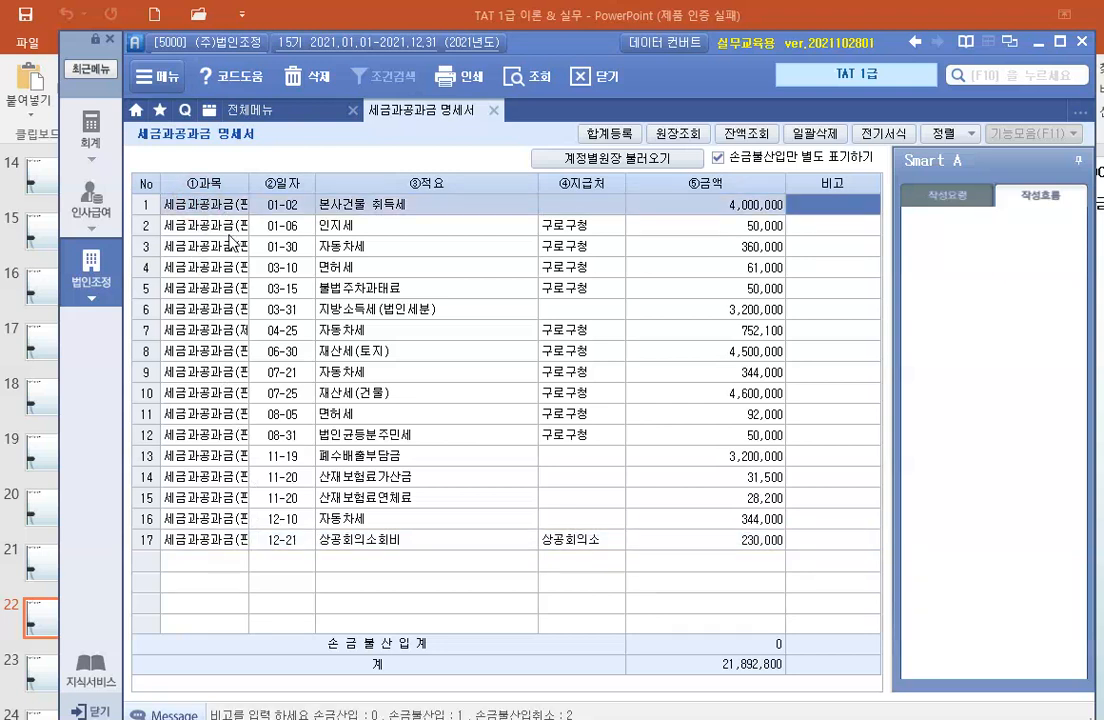
click(233, 330)
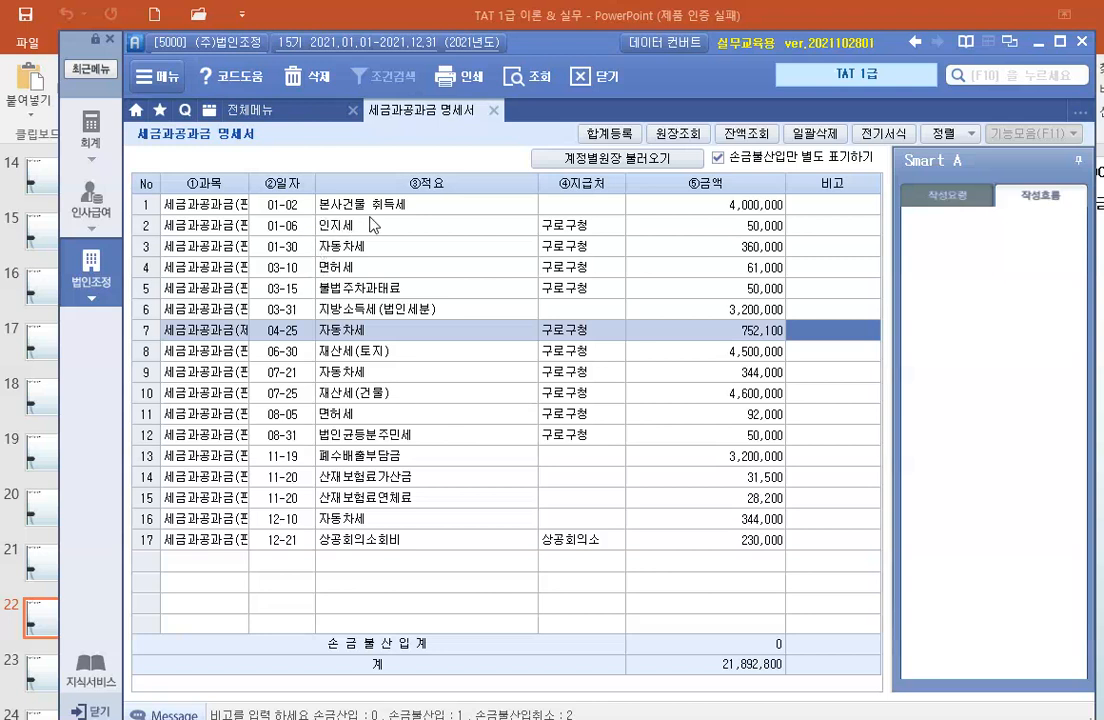
click(828, 206)
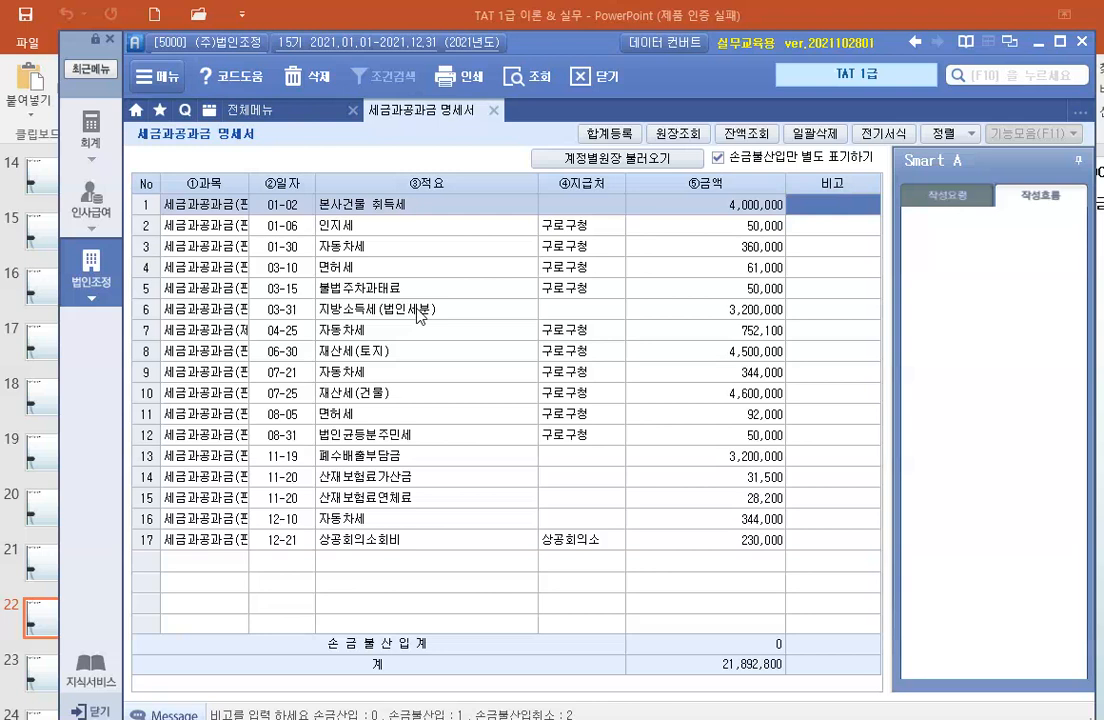
key(1)
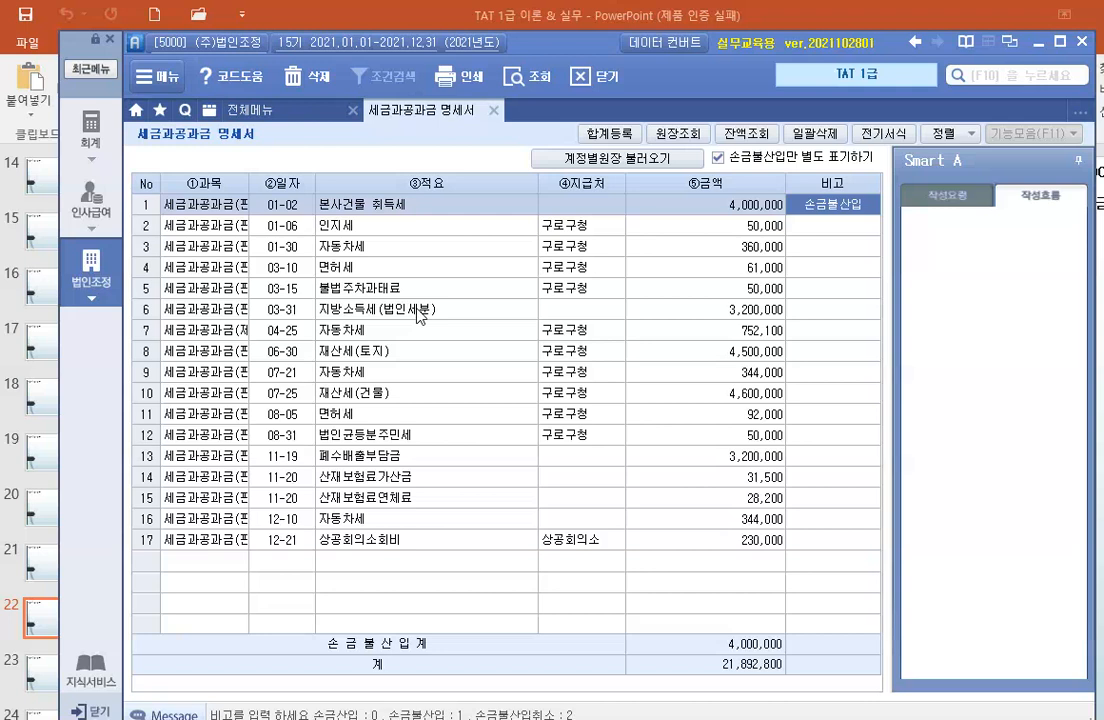
key(Return)
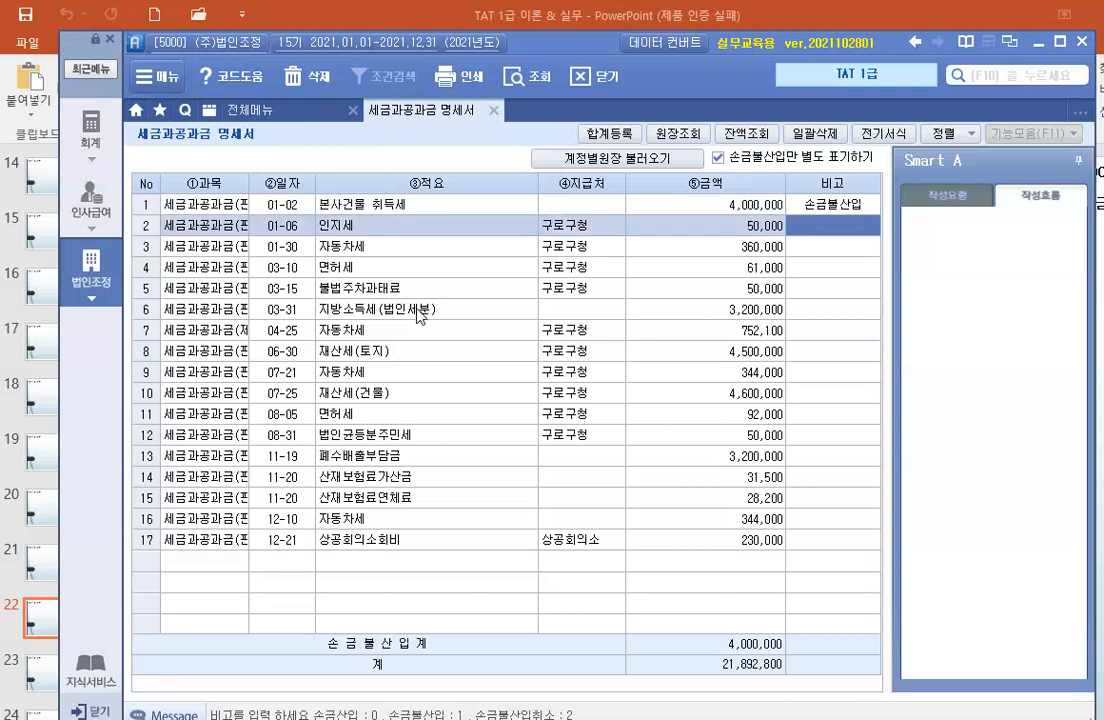
Step: Mark the 03-15 불법주차과태료 and 03-31 지방소득세(법인세분) entries as 손금불산입
key(Return)
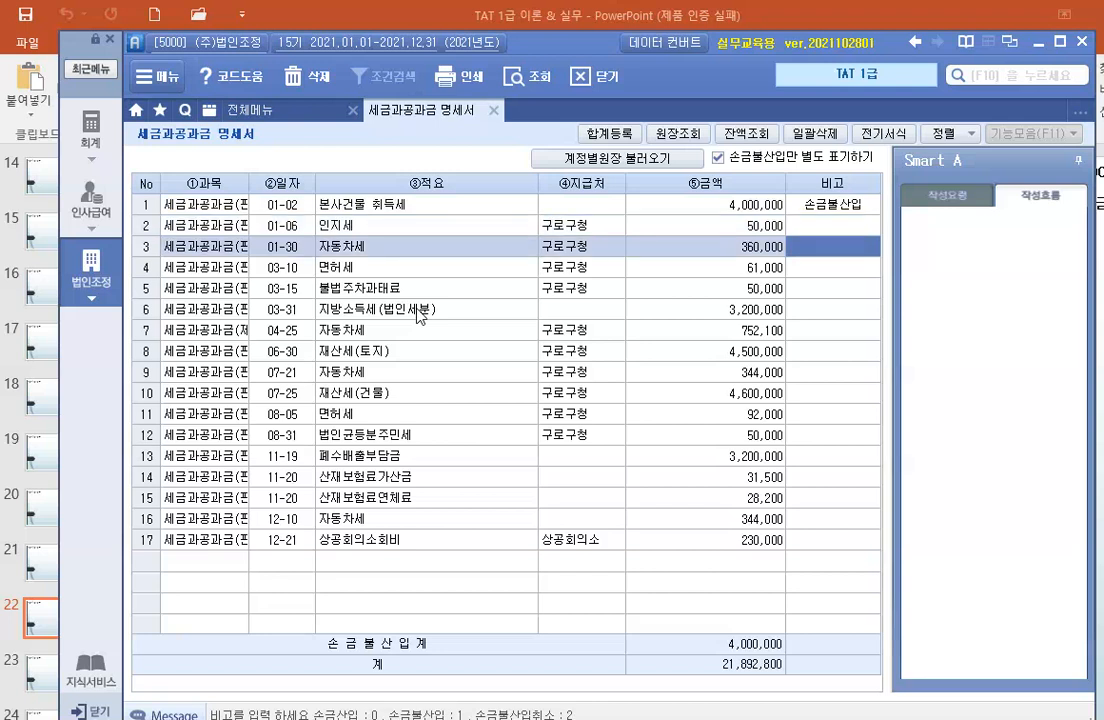
key(Return)
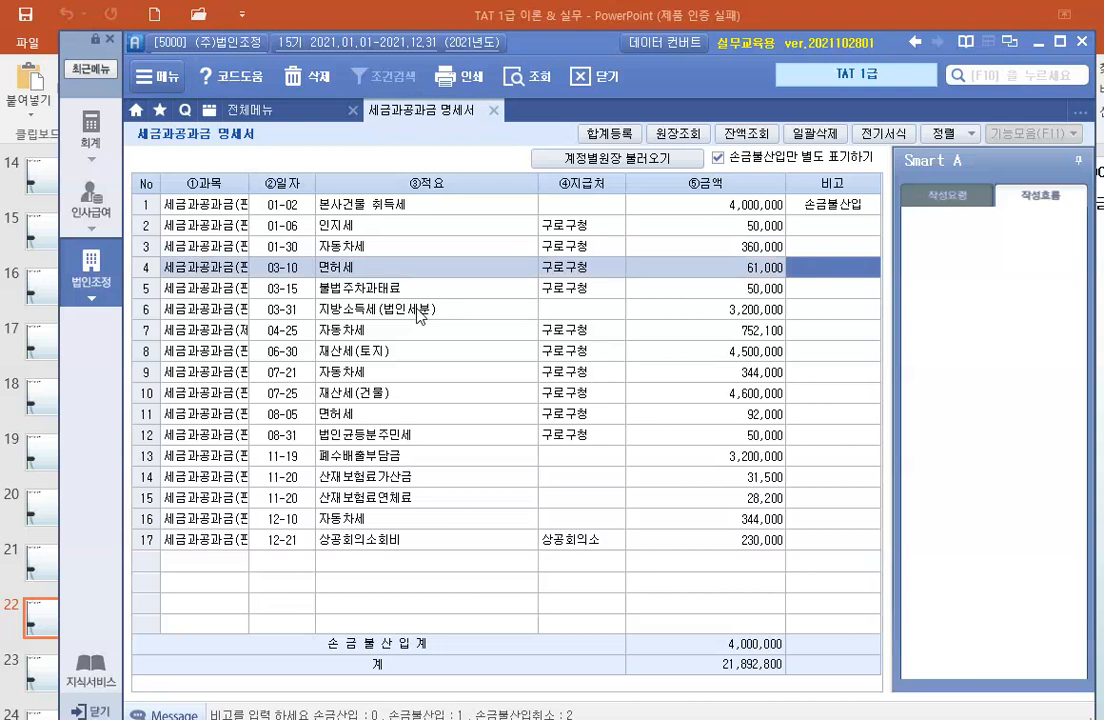
key(Return)
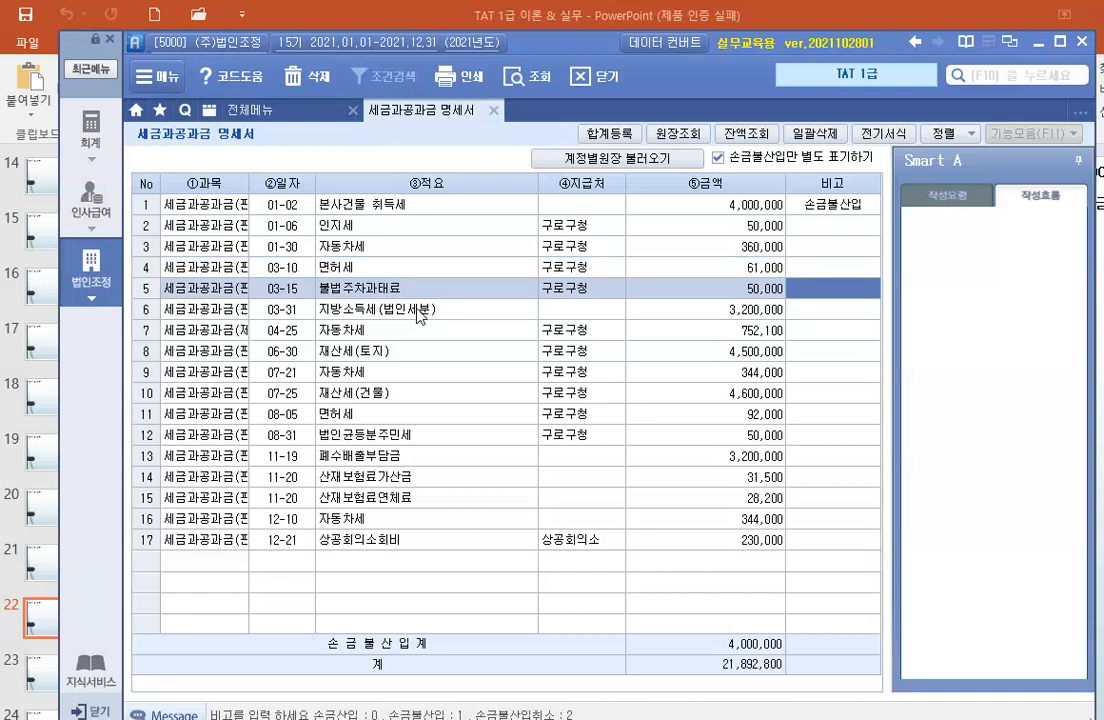
key(1)
key(Return)
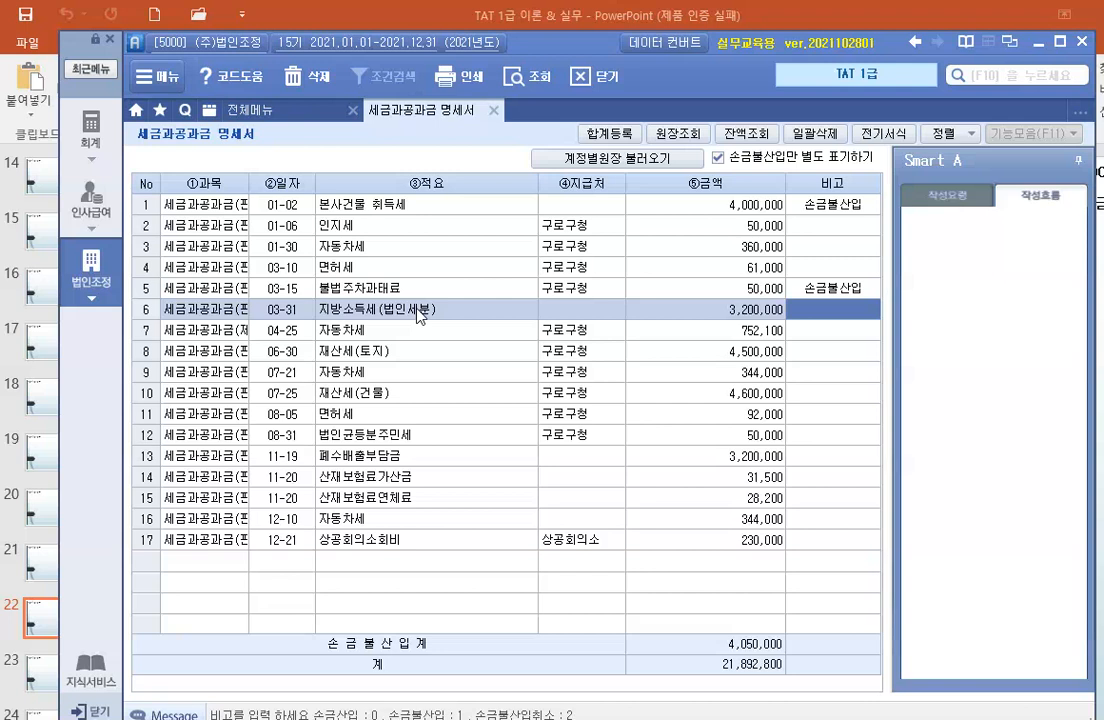
text(1)
key(Return)
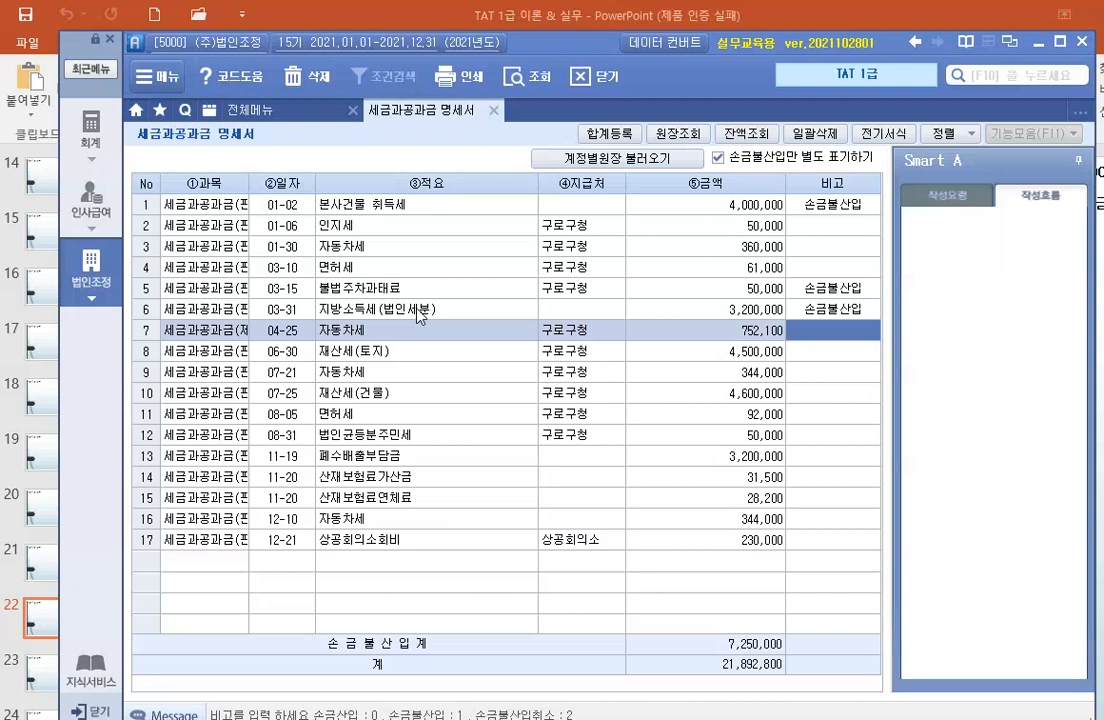
Step: Mark the 11-19 폐수배출부담금 and 11-20 산재보험료가산금 entries as 손금불산입
key(Return)
key(Return)
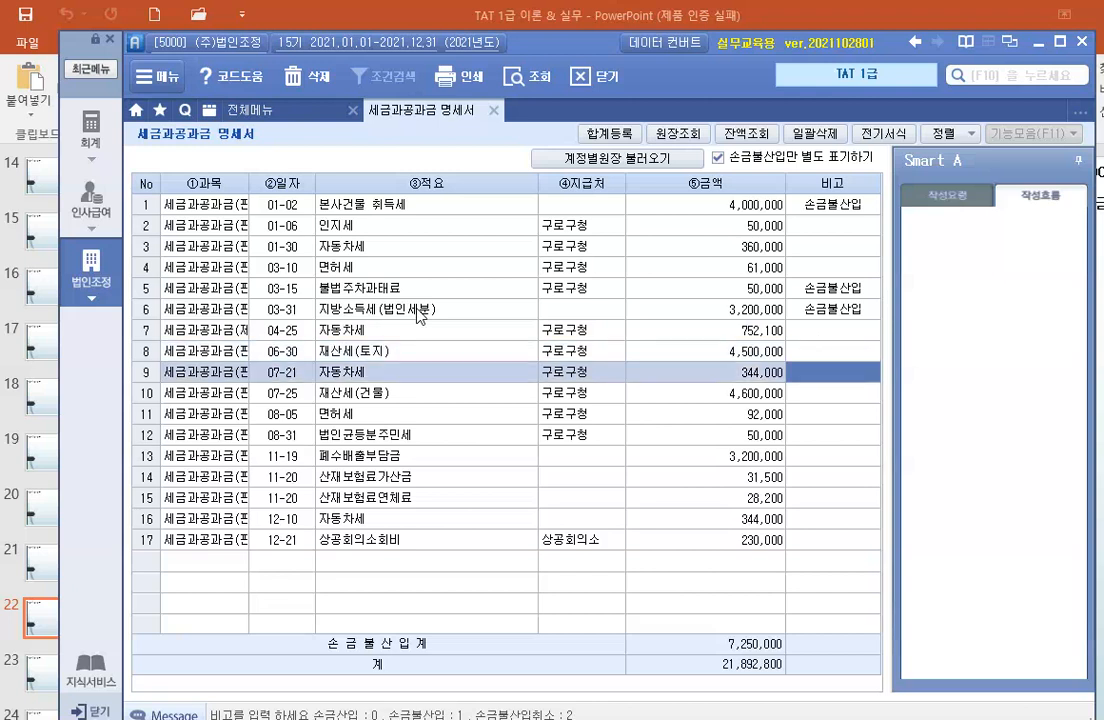
key(Return)
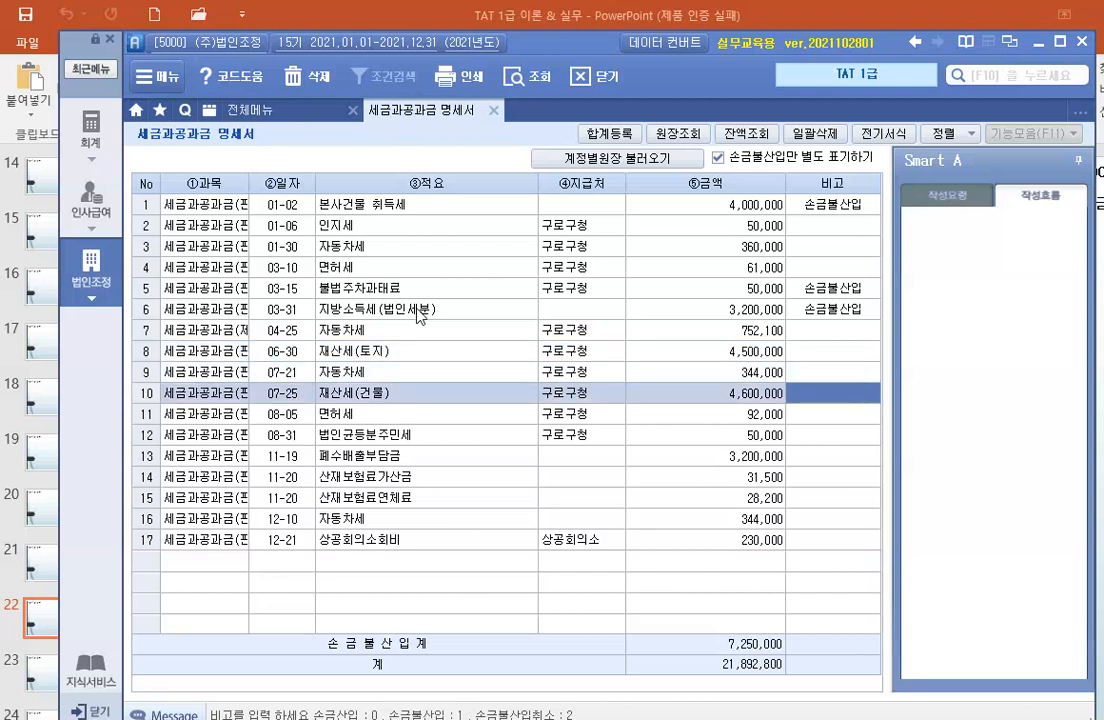
key(Return)
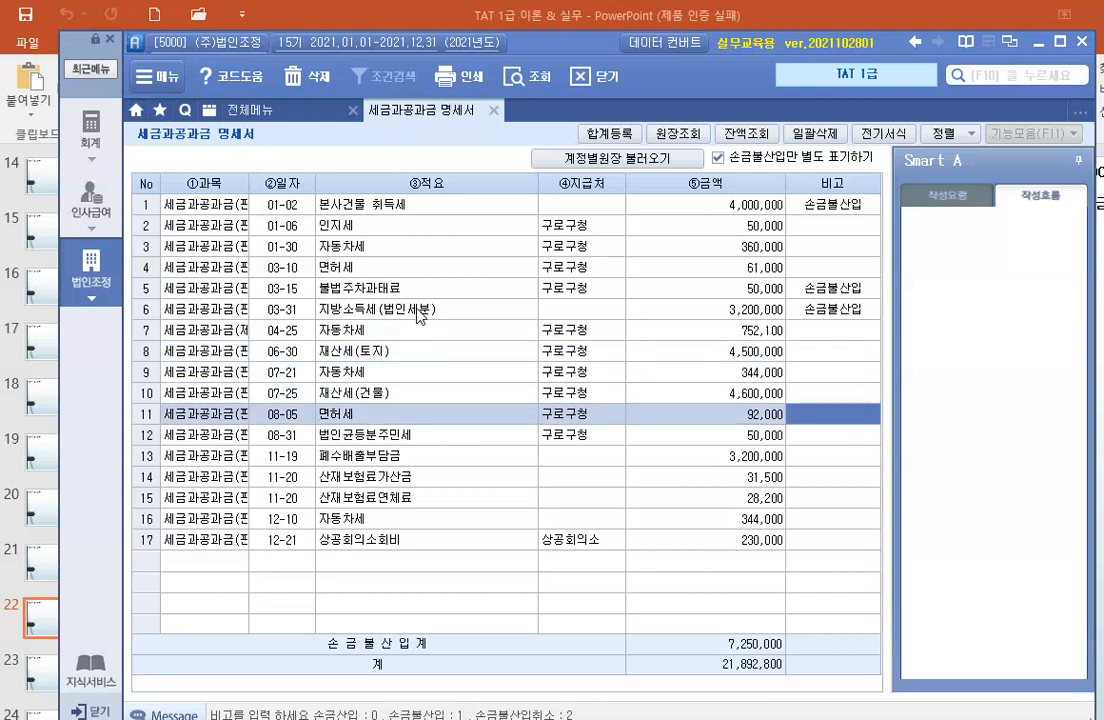
key(Return)
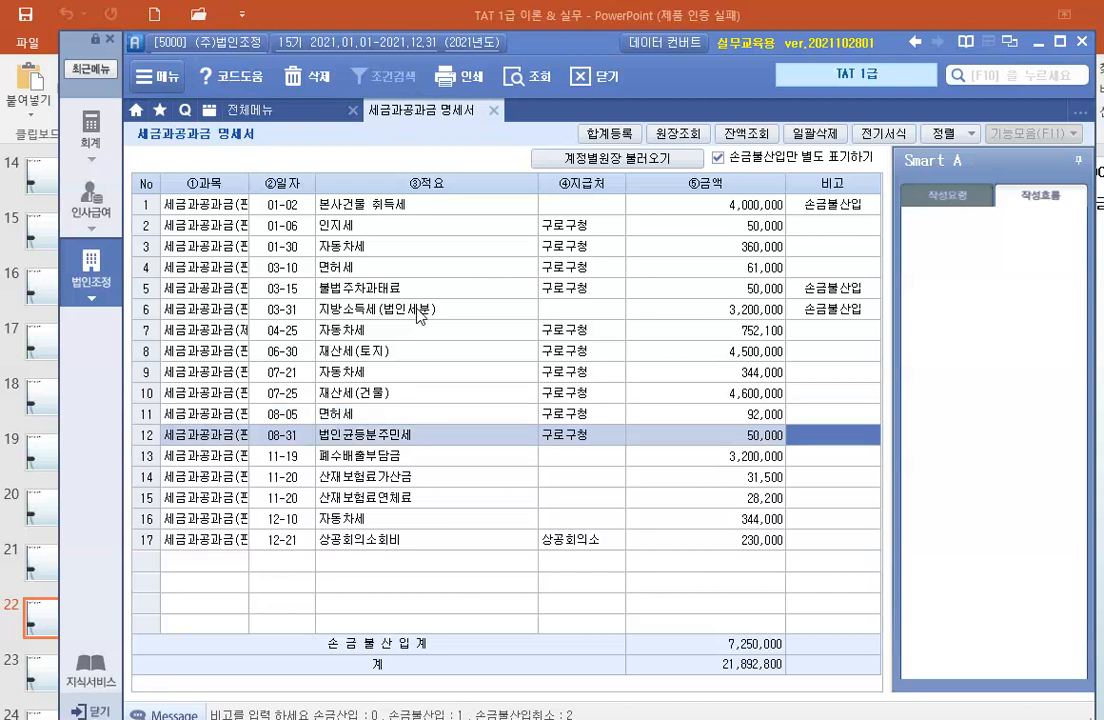
key(Return)
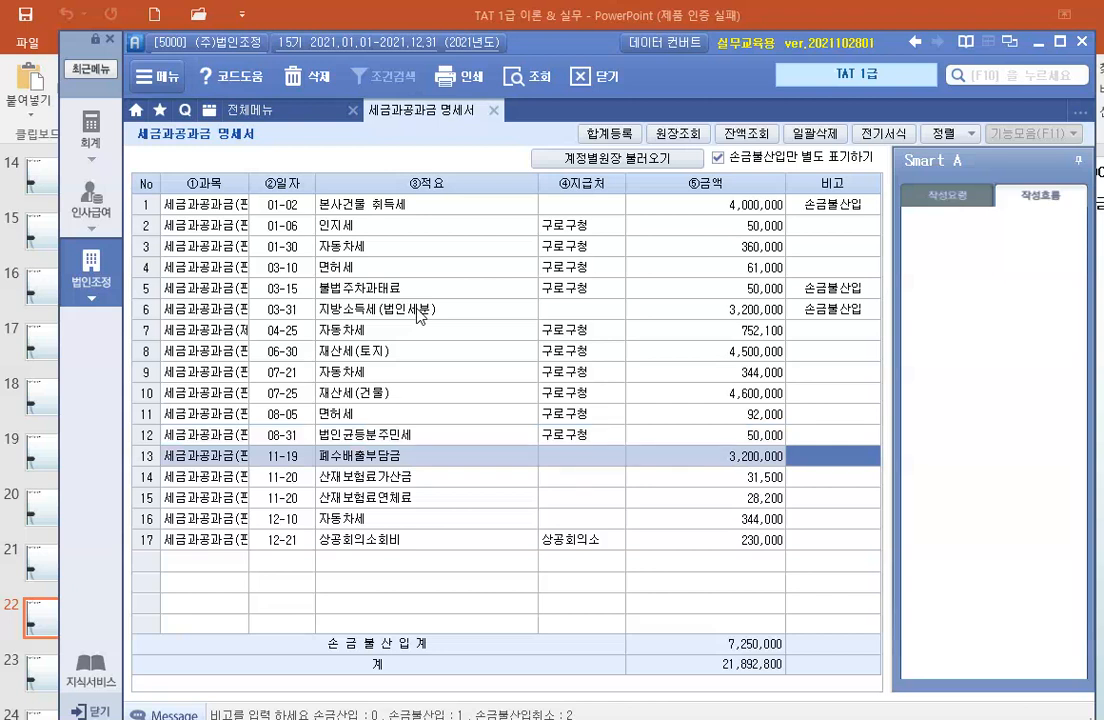
text(1)
key(Return)
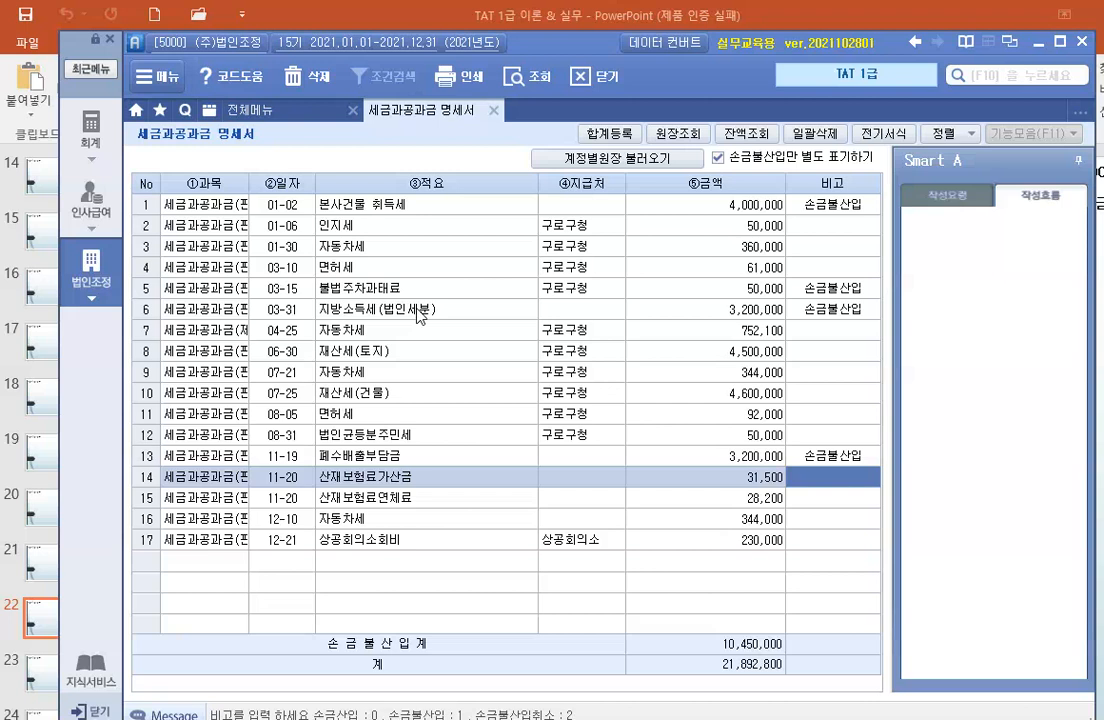
key(1)
key(Down)
key(Down)
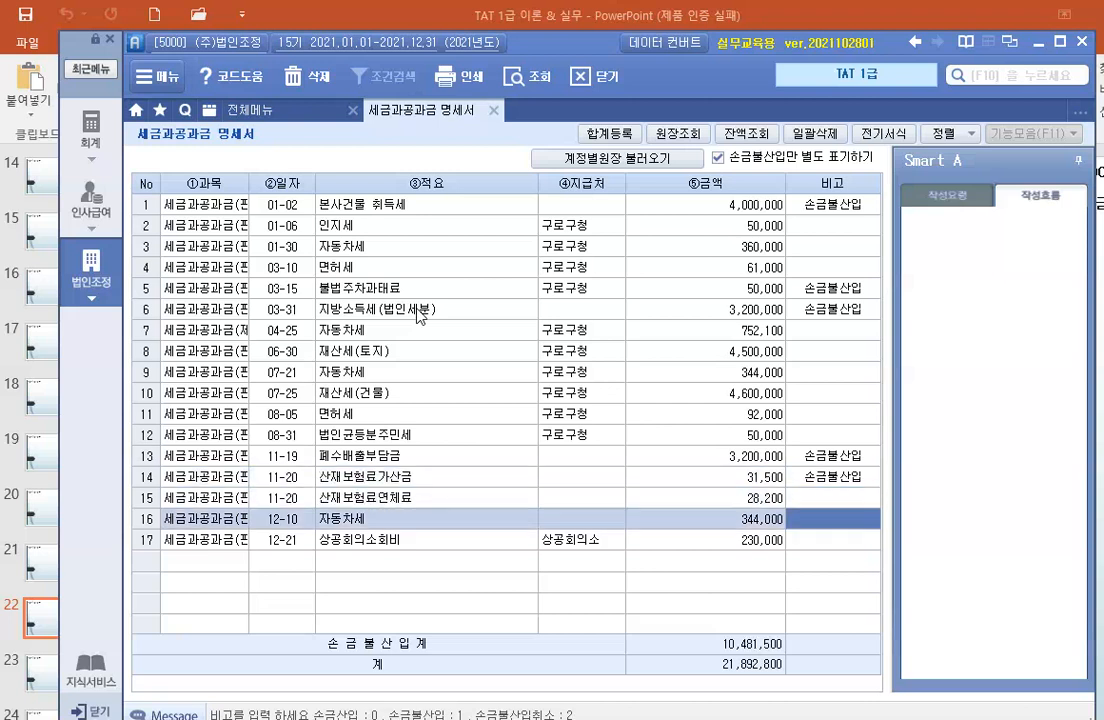
key(Down)
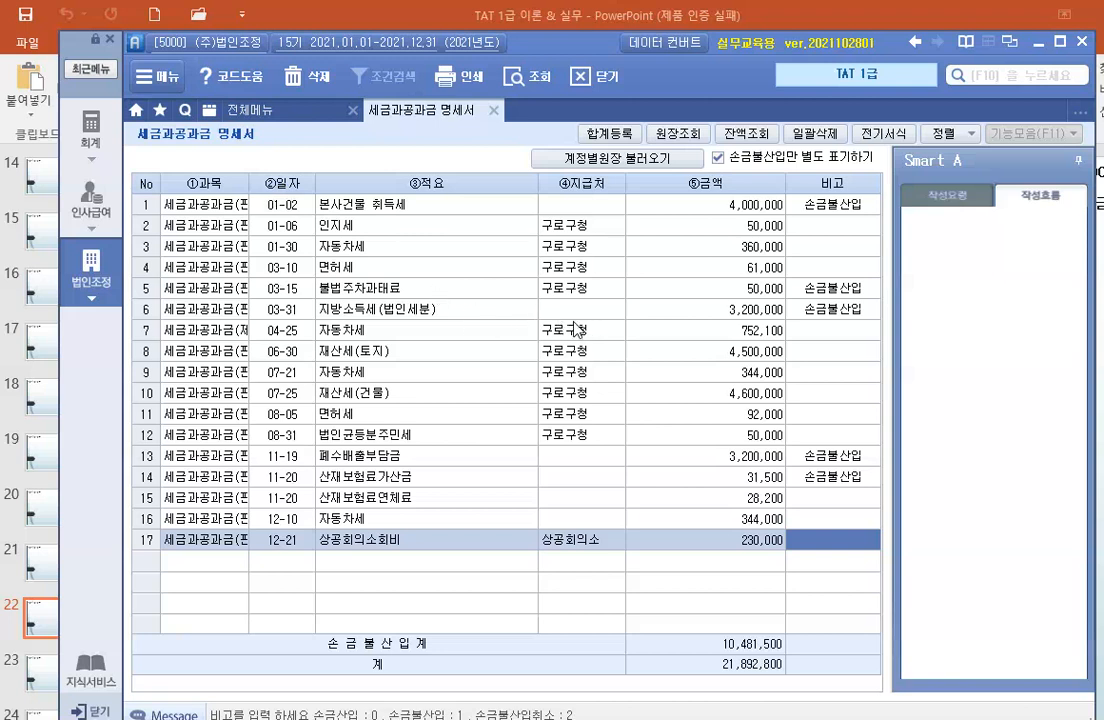
Step: Check the 합계등록 window, close it, and clear the 손금불산입 mark from the 01-02 본사건물 취득세 entry
click(609, 135)
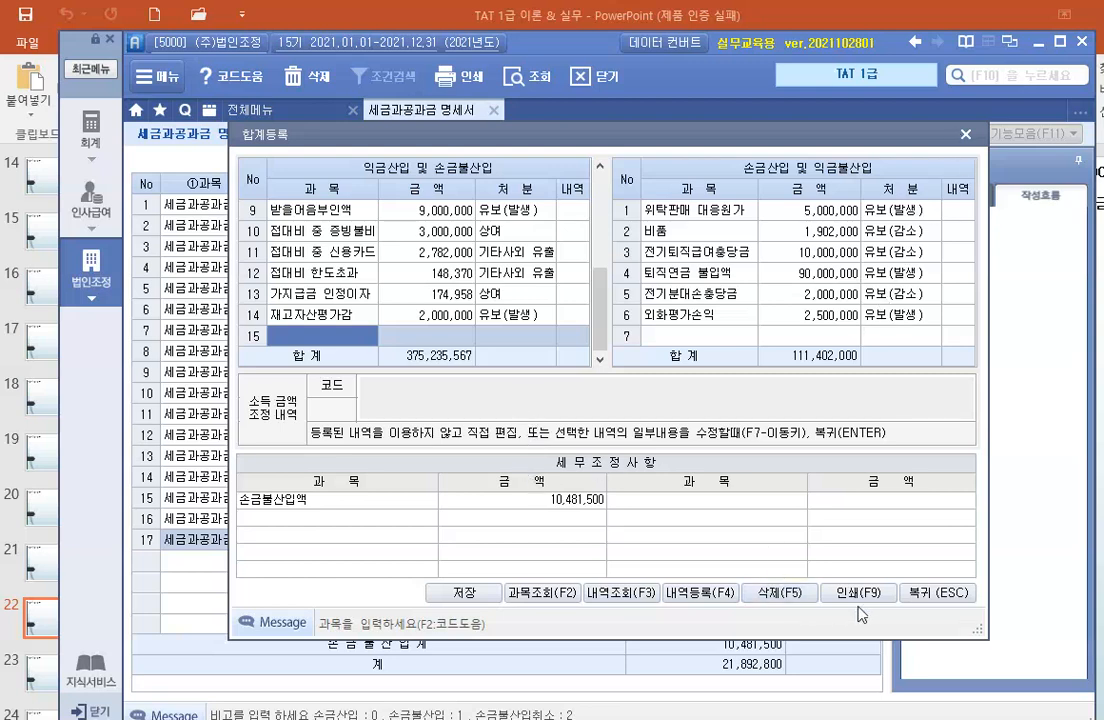
click(938, 593)
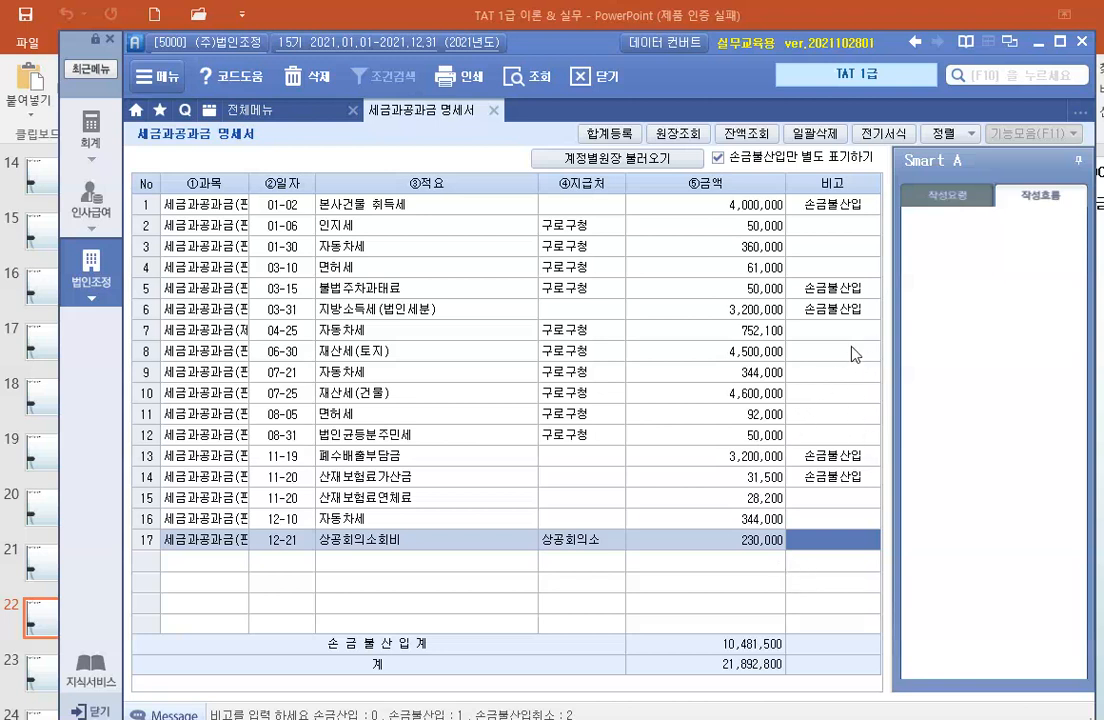
click(330, 200)
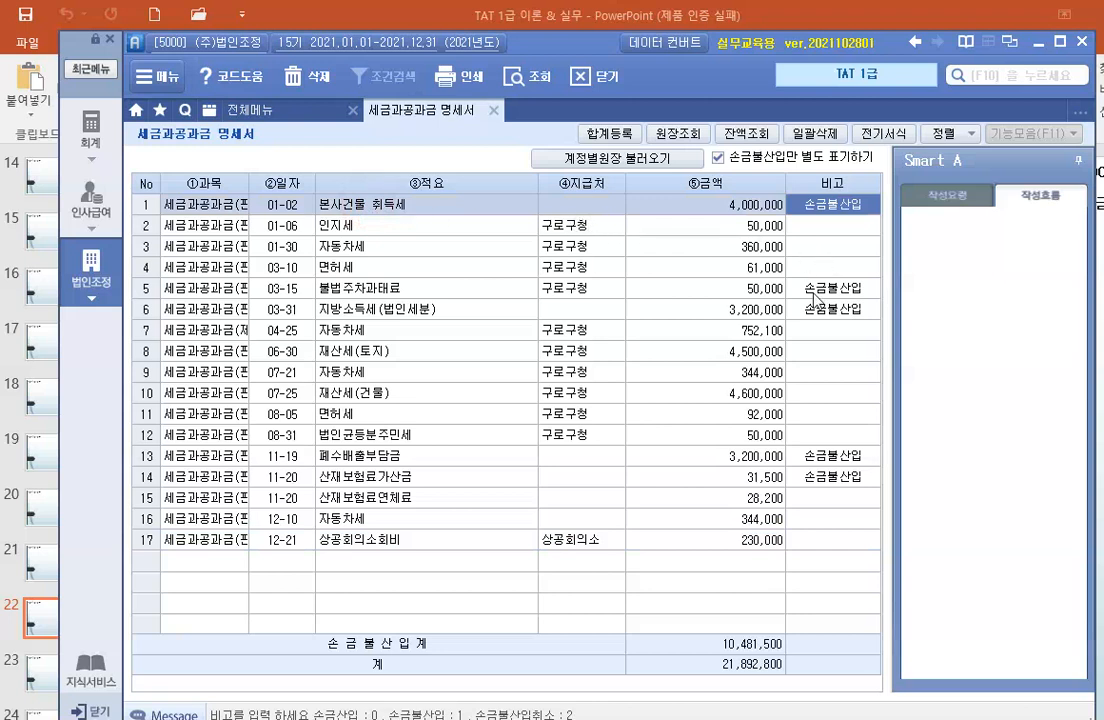
key(0)
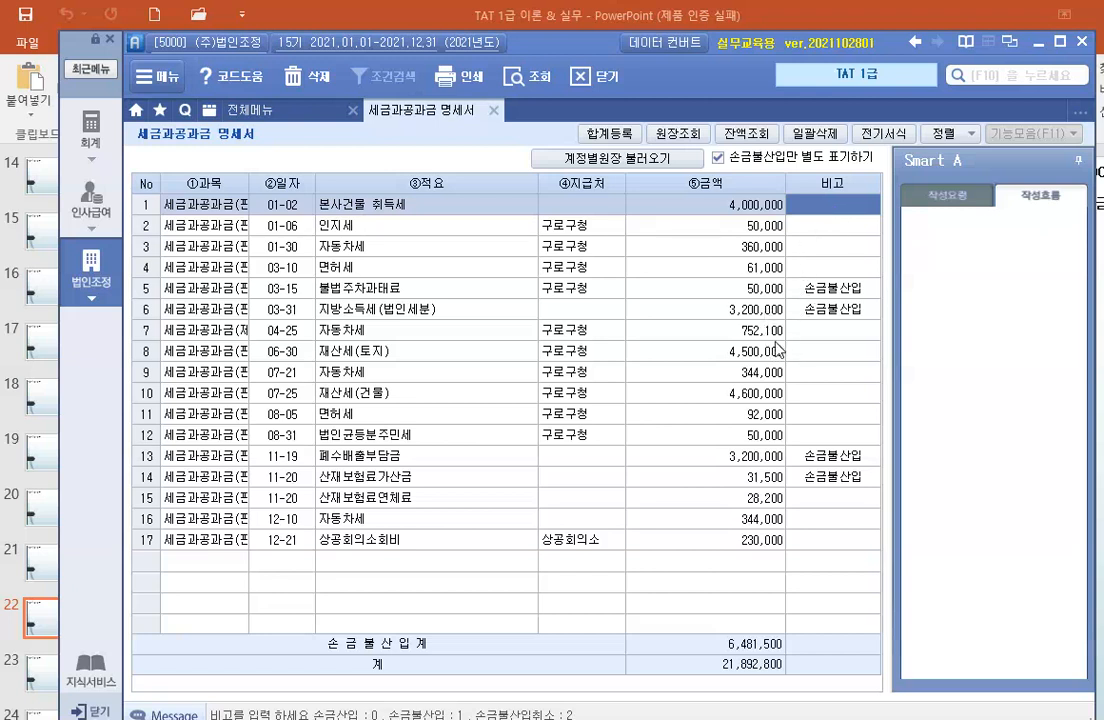
click(712, 224)
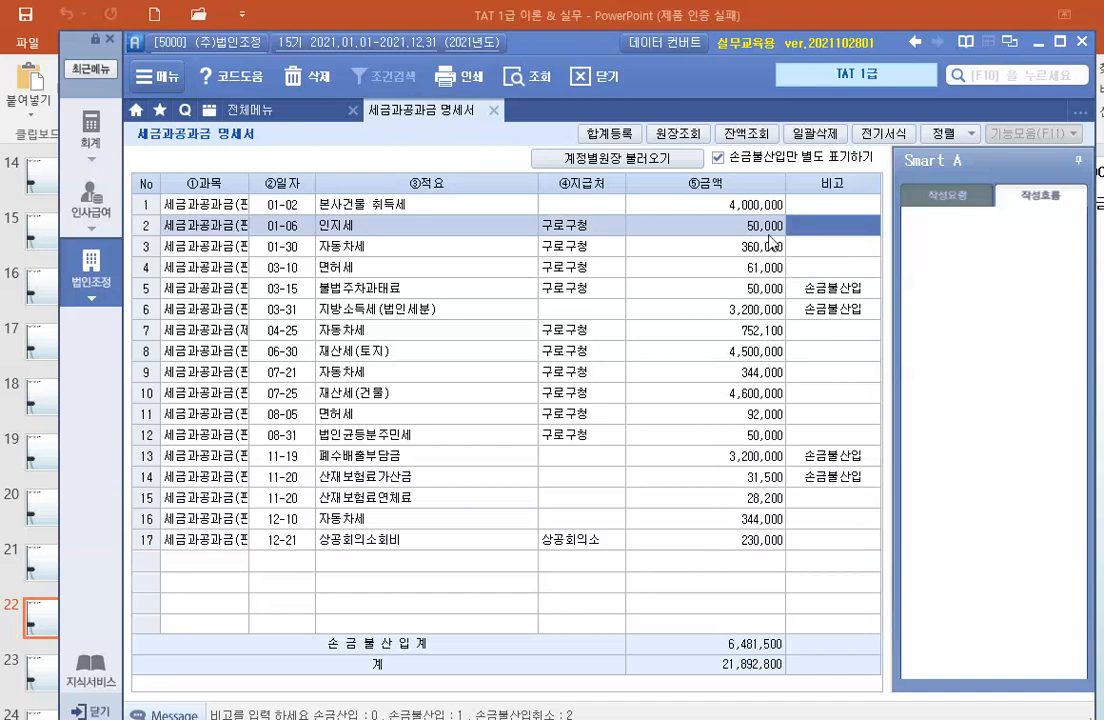
Step: In 합계등록, add a 익금산입 및 손금불산입 entry on row 15 with the subject 세금과공과 손금불산입
click(601, 134)
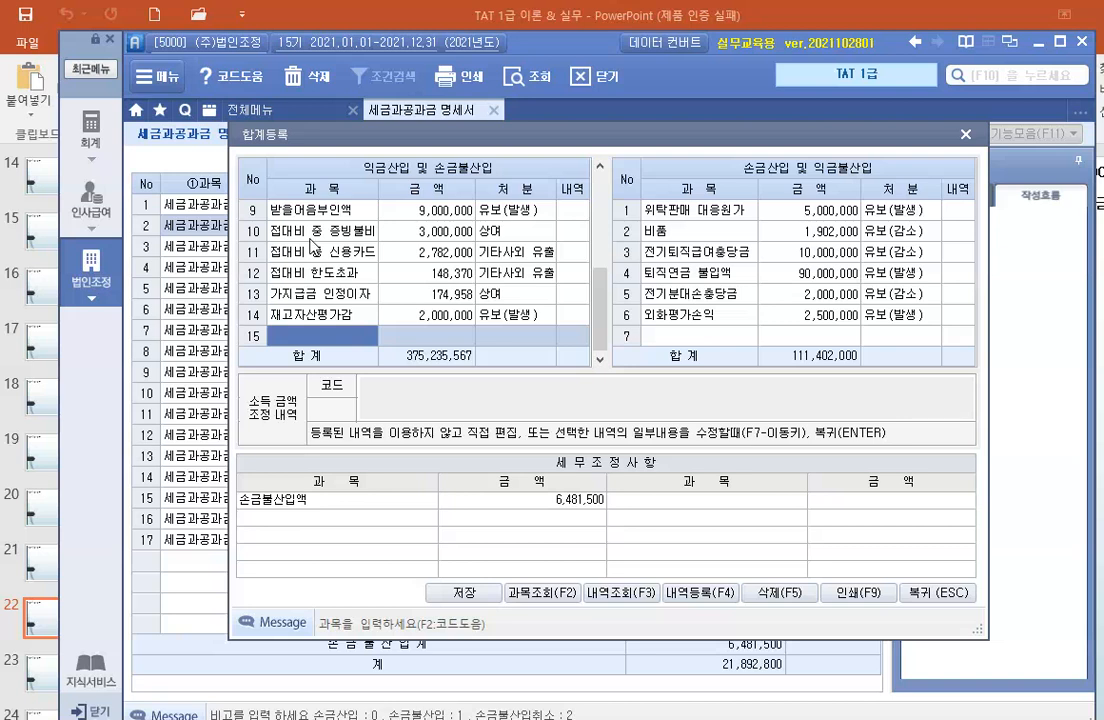
text(세금과공과)
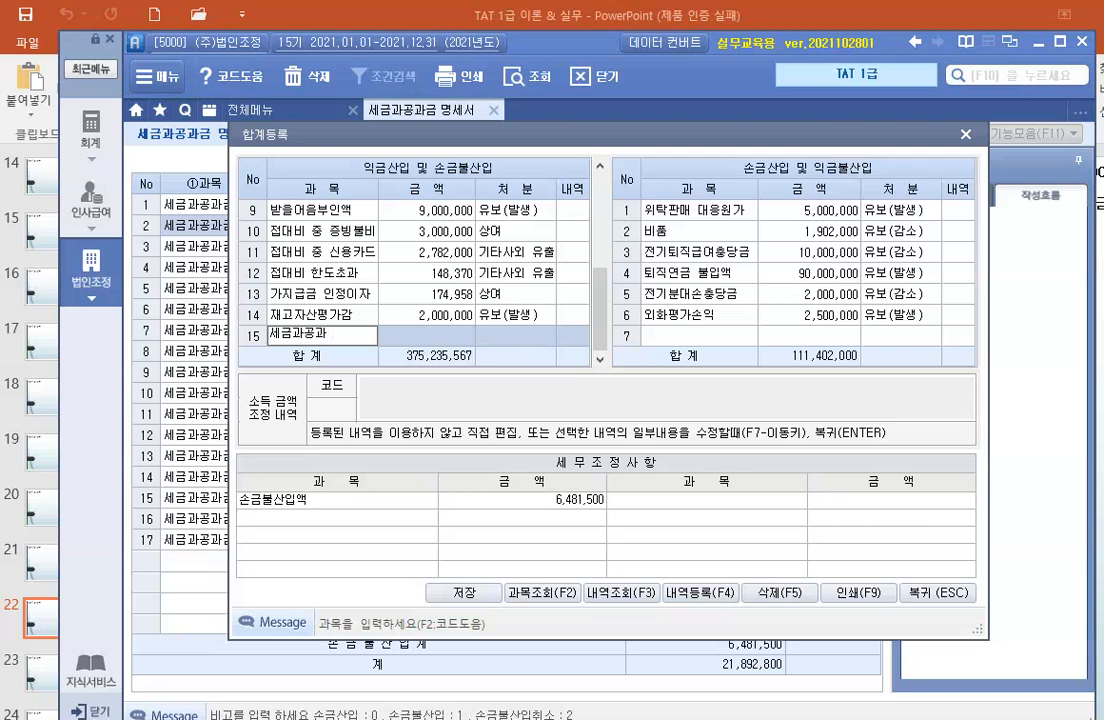
text(ㅅ금불사)
key(BackSpace)
key(BackSpace)
key(BackSpace)
key(BackSpace)
key(BackSpace)
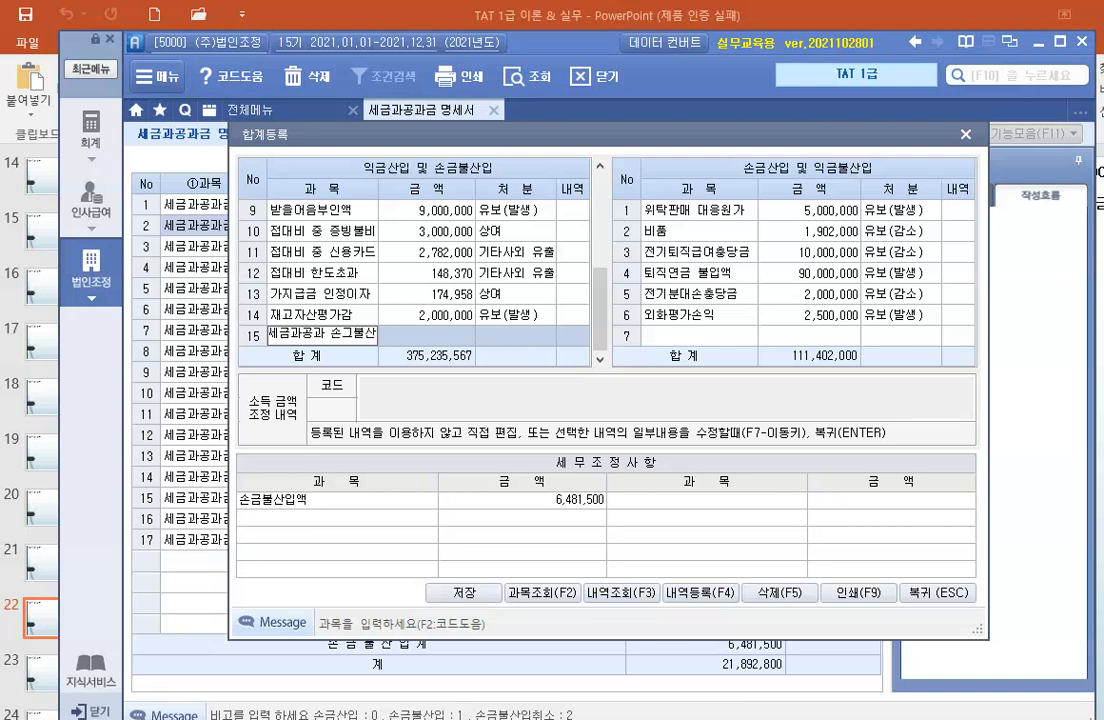
text(ㄱ사불산ㅇㅣㅂ)
key(Return)
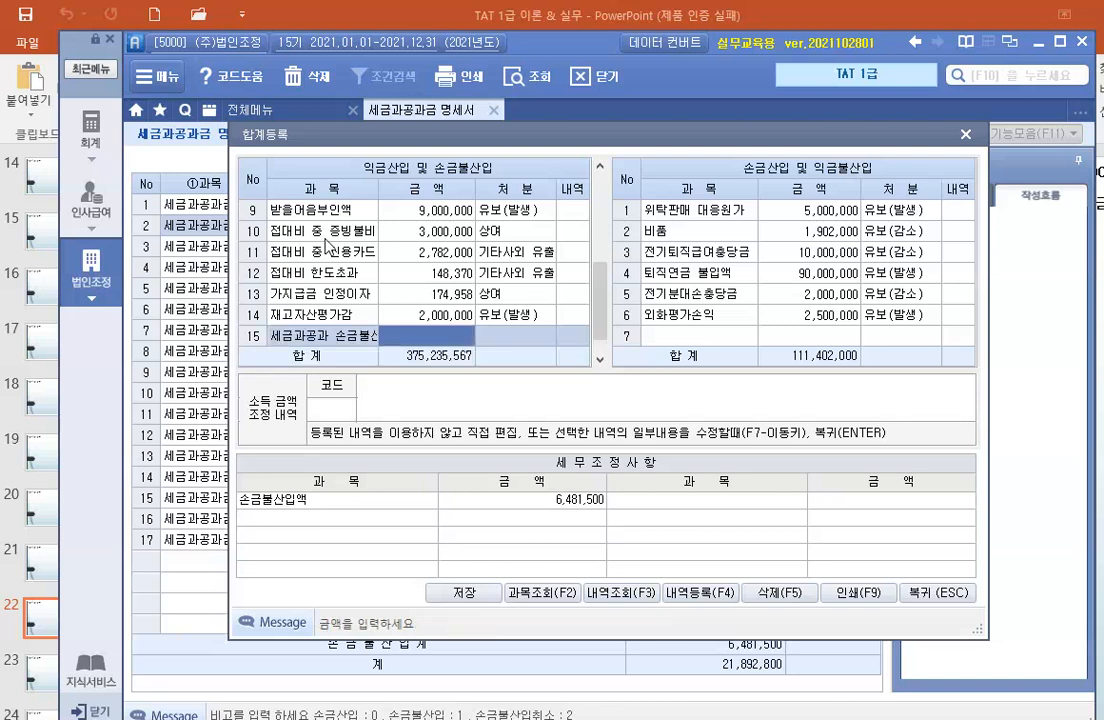
Step: Set the row 15 entry's amount to 6,481,500 and its disposition to 기타사외 유출, save it, and return to the statement
text(6,481,)
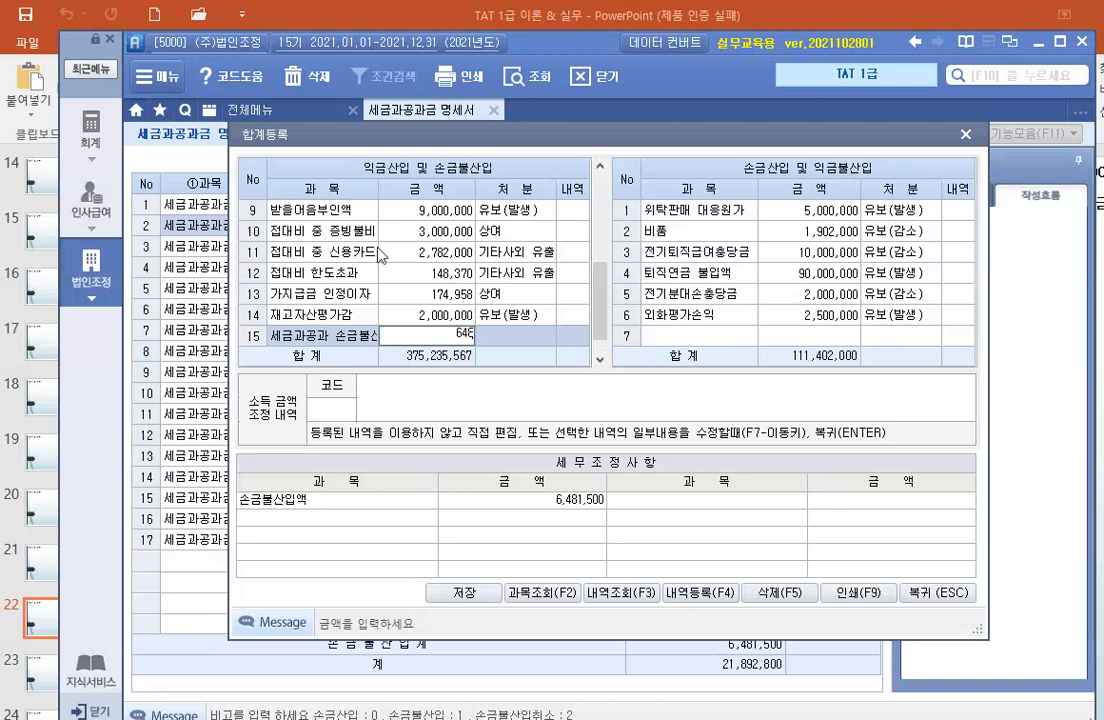
text(500)
key(Return)
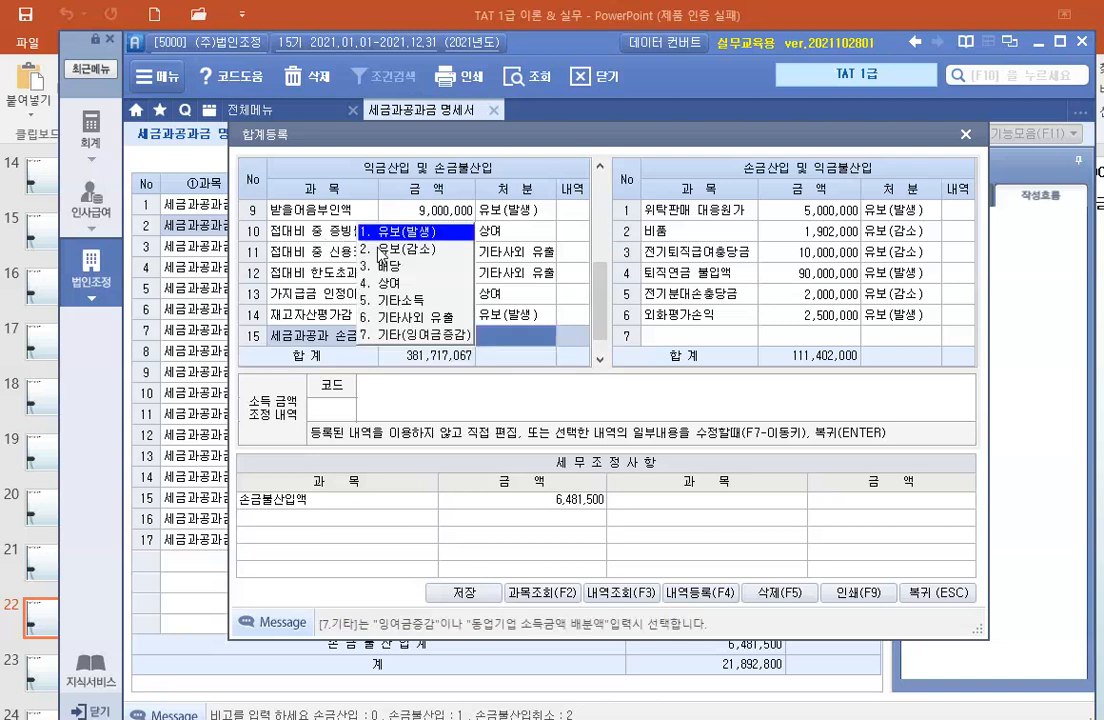
click(398, 318)
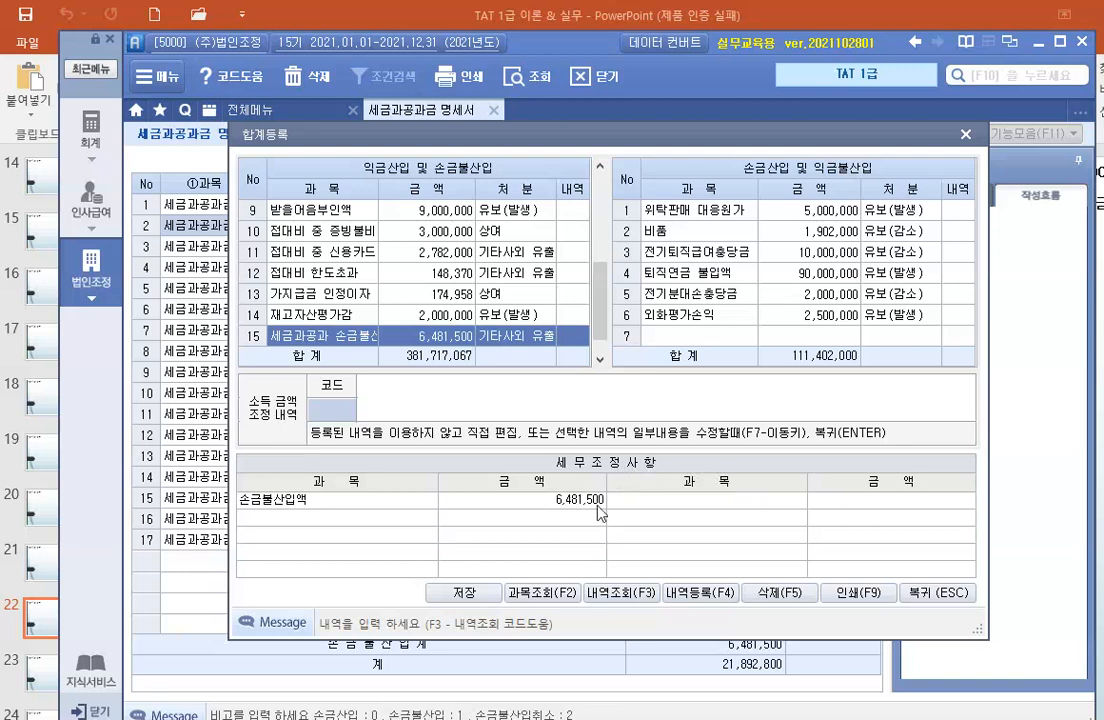
click(465, 594)
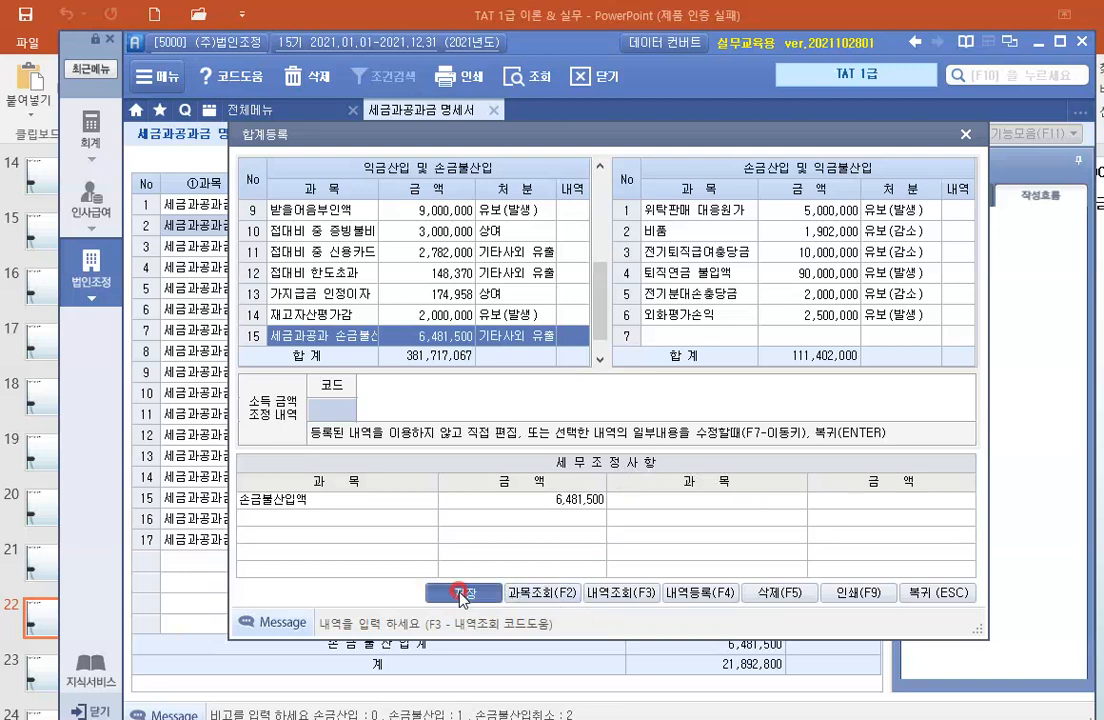
click(606, 434)
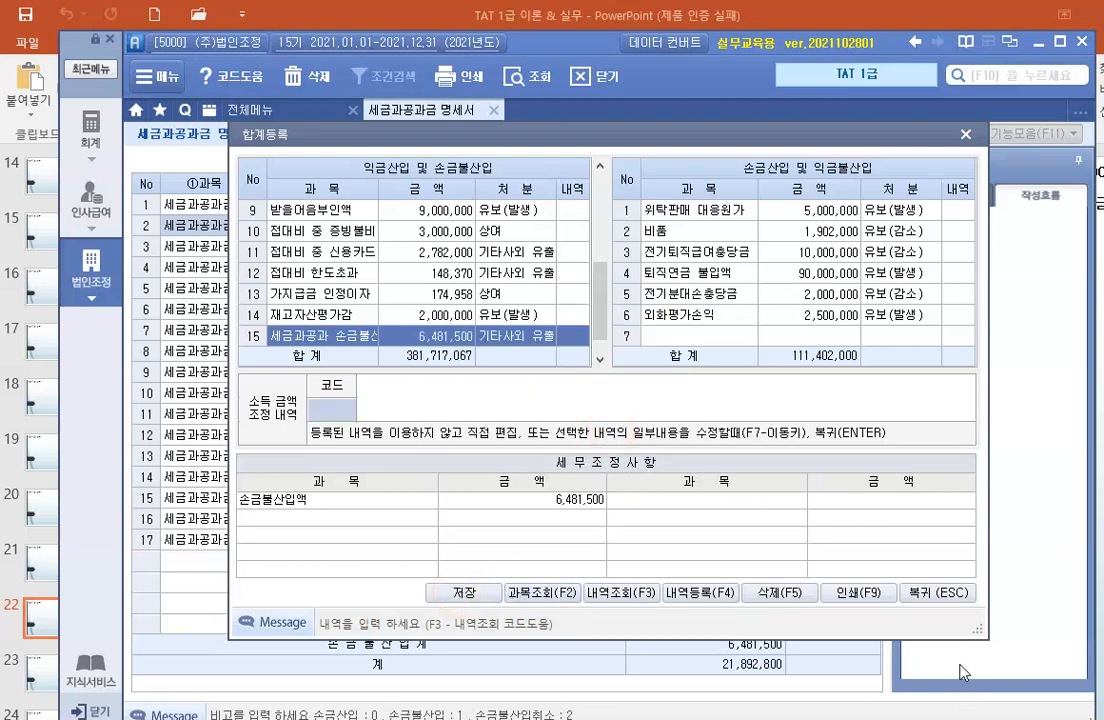
click(940, 598)
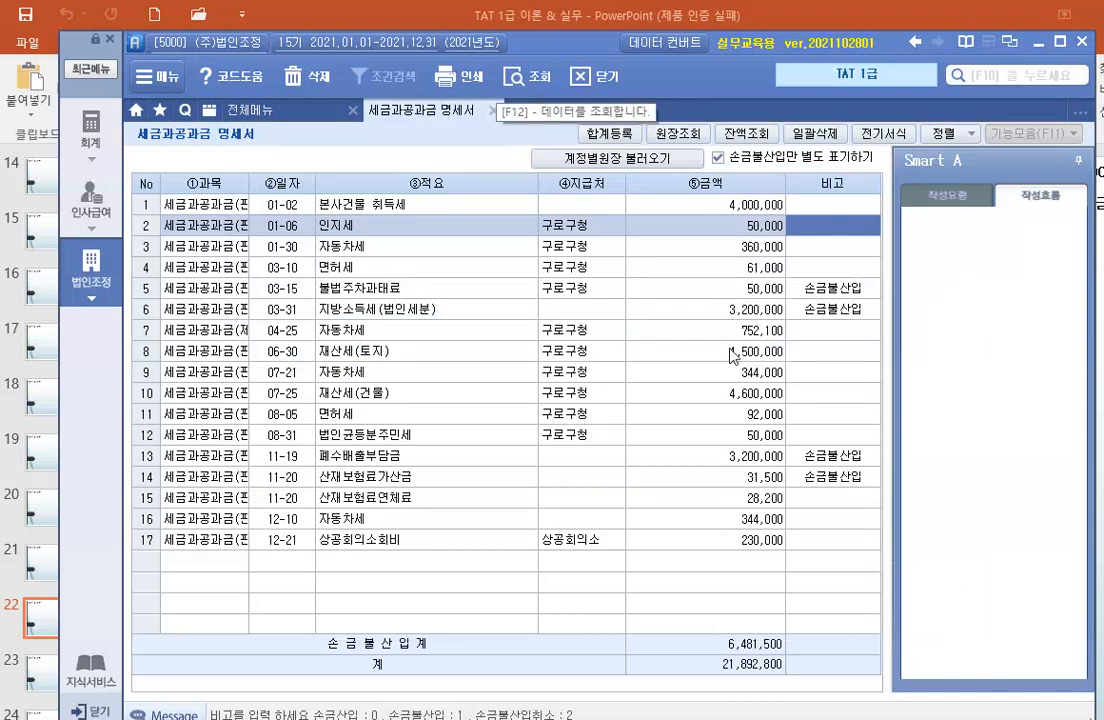